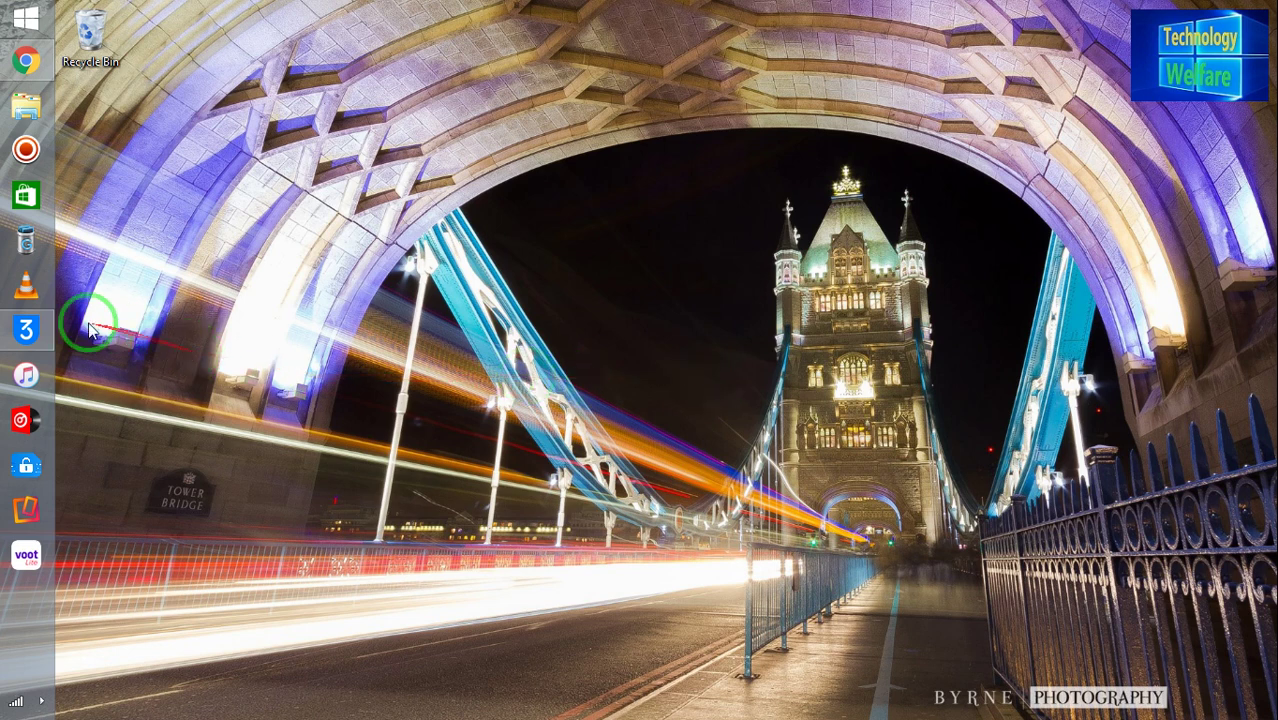
Bring up 3uTools showing the iPhone 5s info and close the Windows Media Player welcome prompt.
left_click(27, 328)
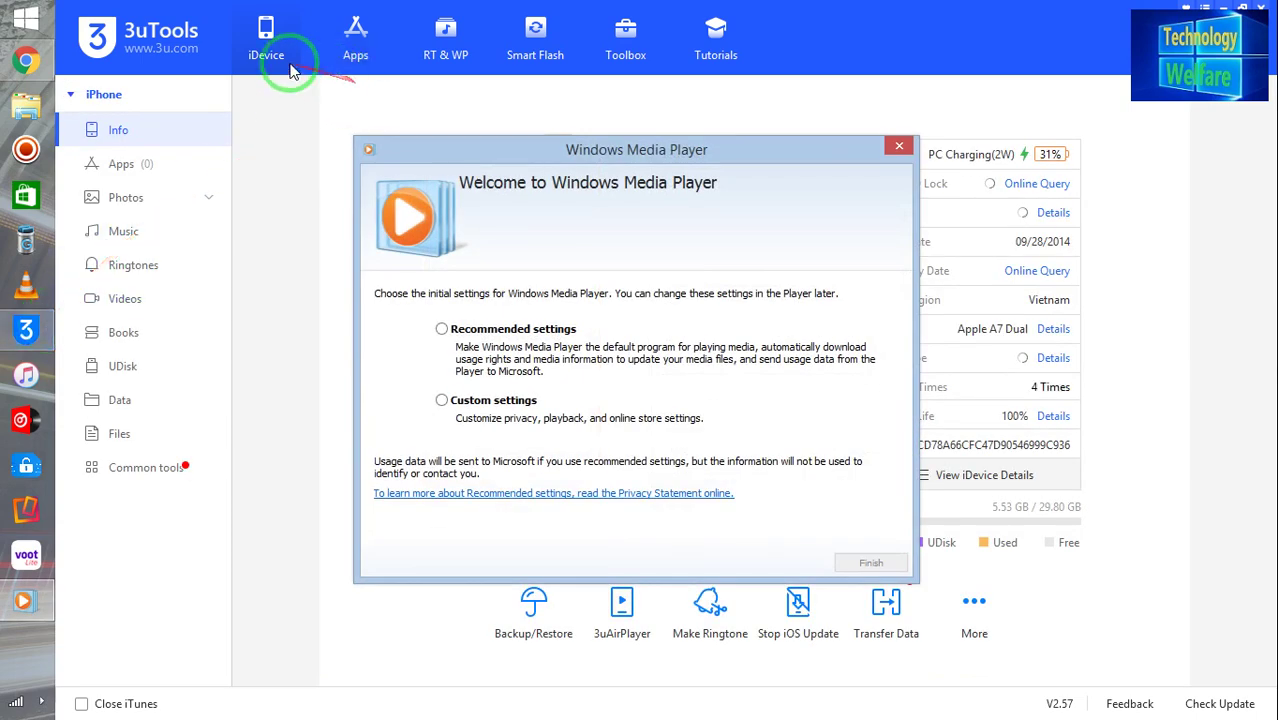
left_click(899, 146)
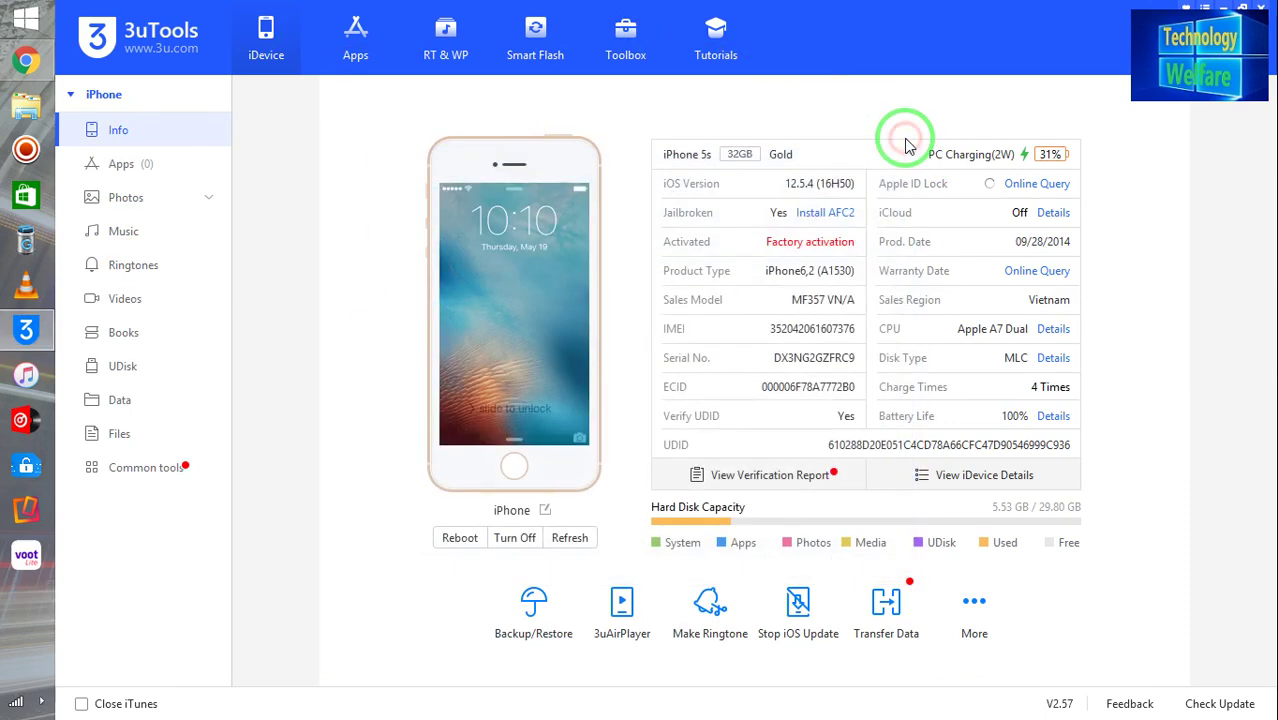
Switch 3uTools to the Toolbox page listing Erase All Data and Backup/Restore.
left_click(705, 250)
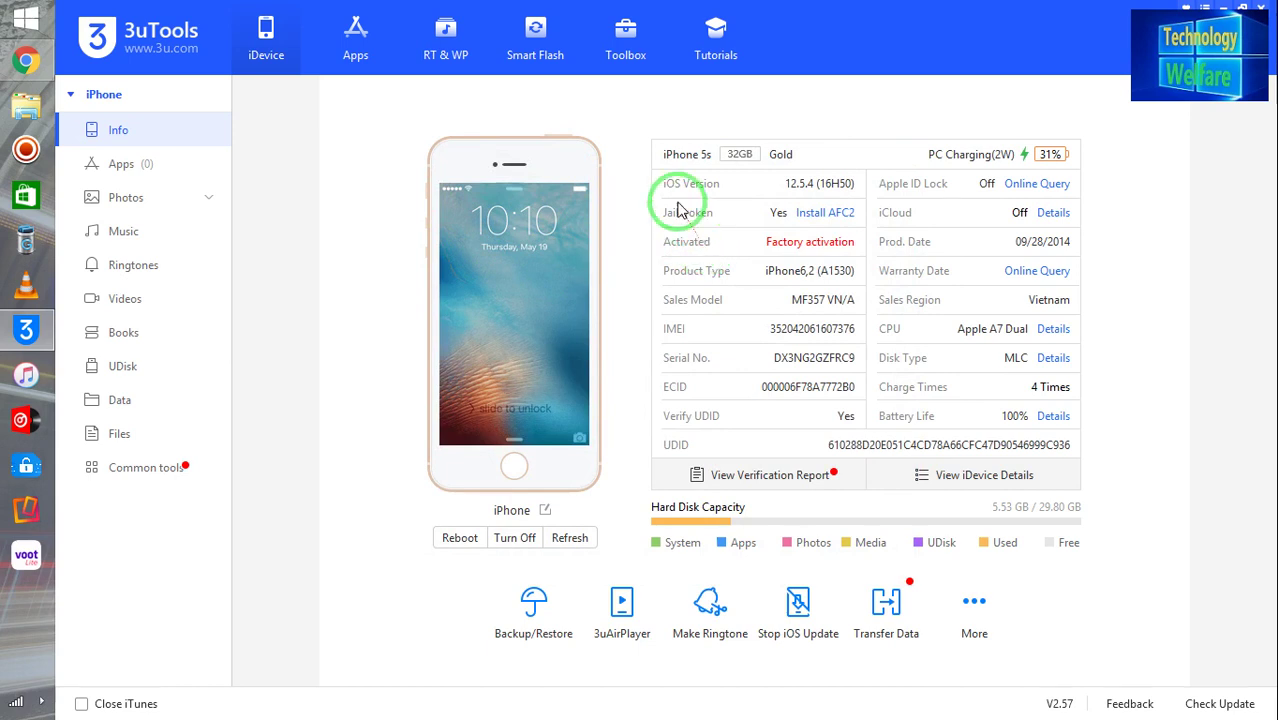
left_click(630, 50)
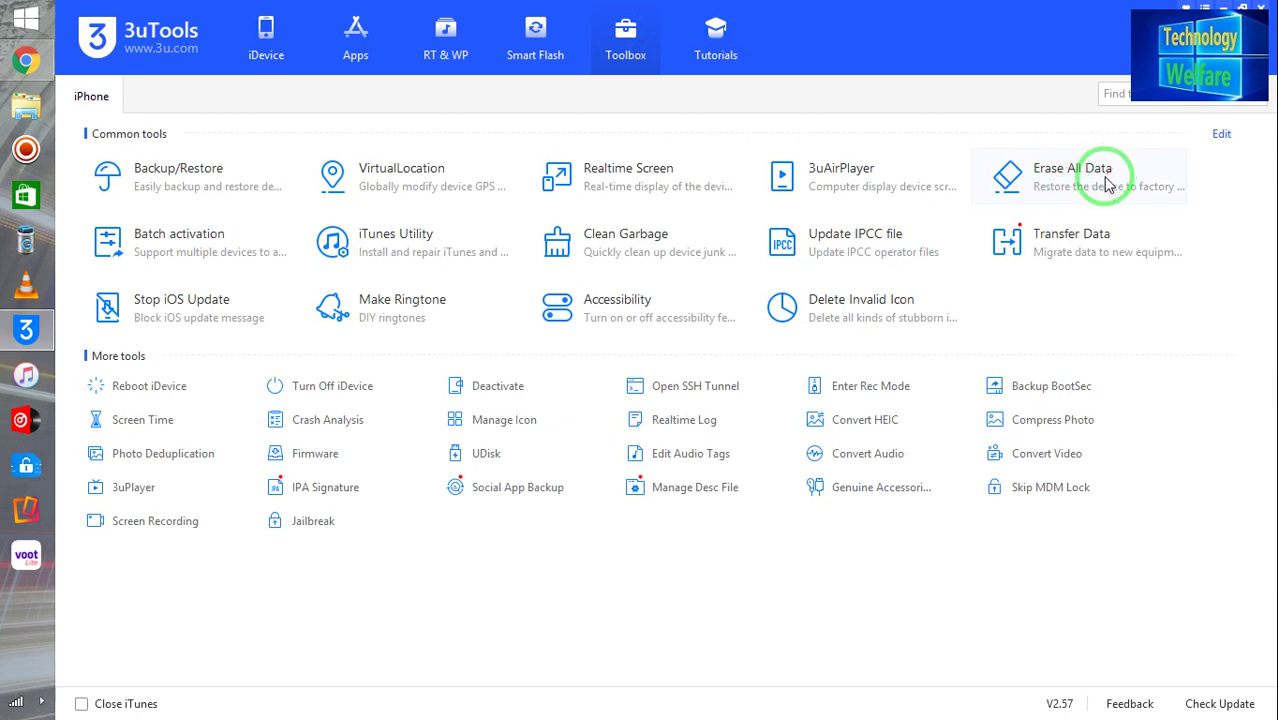
Select the iPhone 5s in Erase All Data and start erasing to raise the Reminder warning.
left_click(1052, 178)
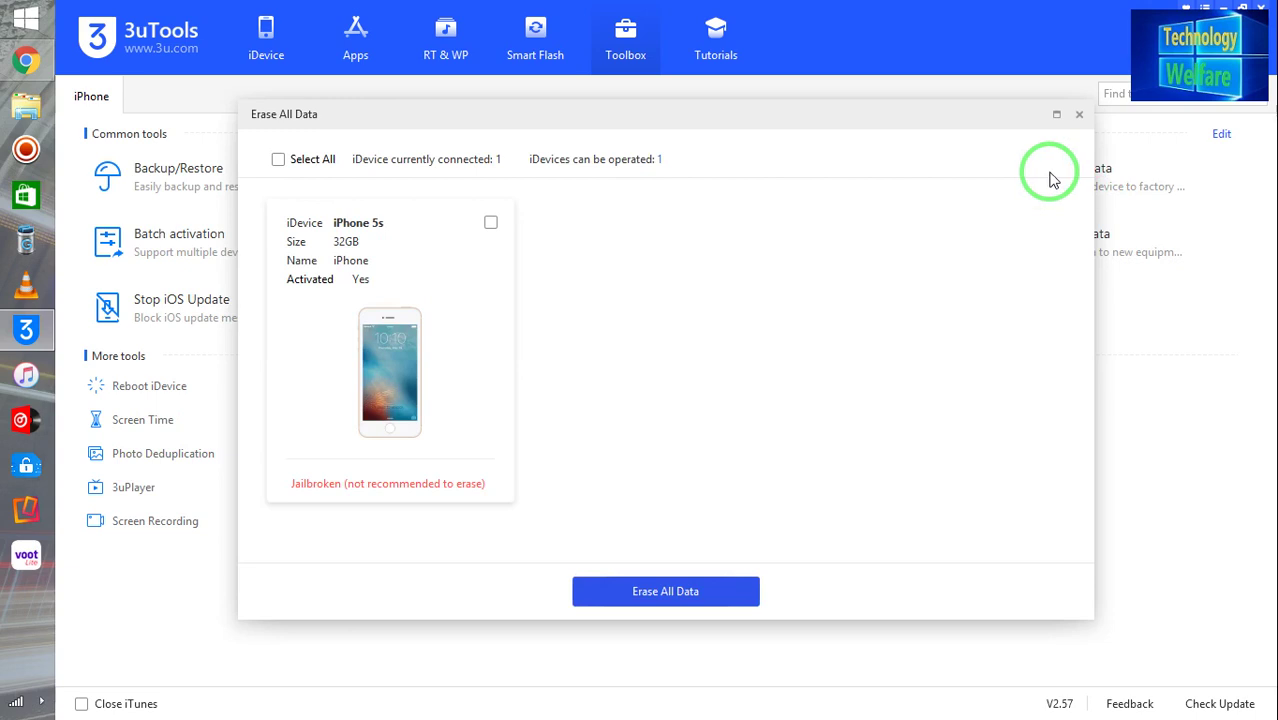
left_click(280, 162)
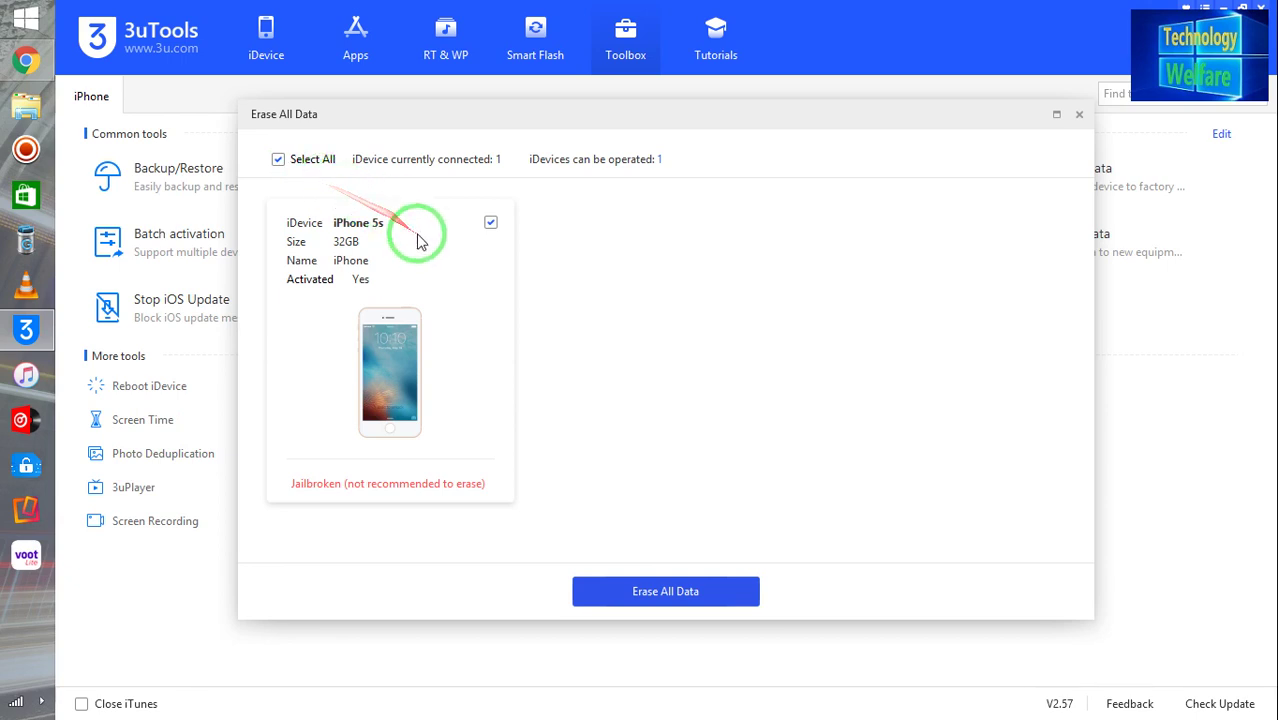
left_click_drag(420, 242, 418, 383)
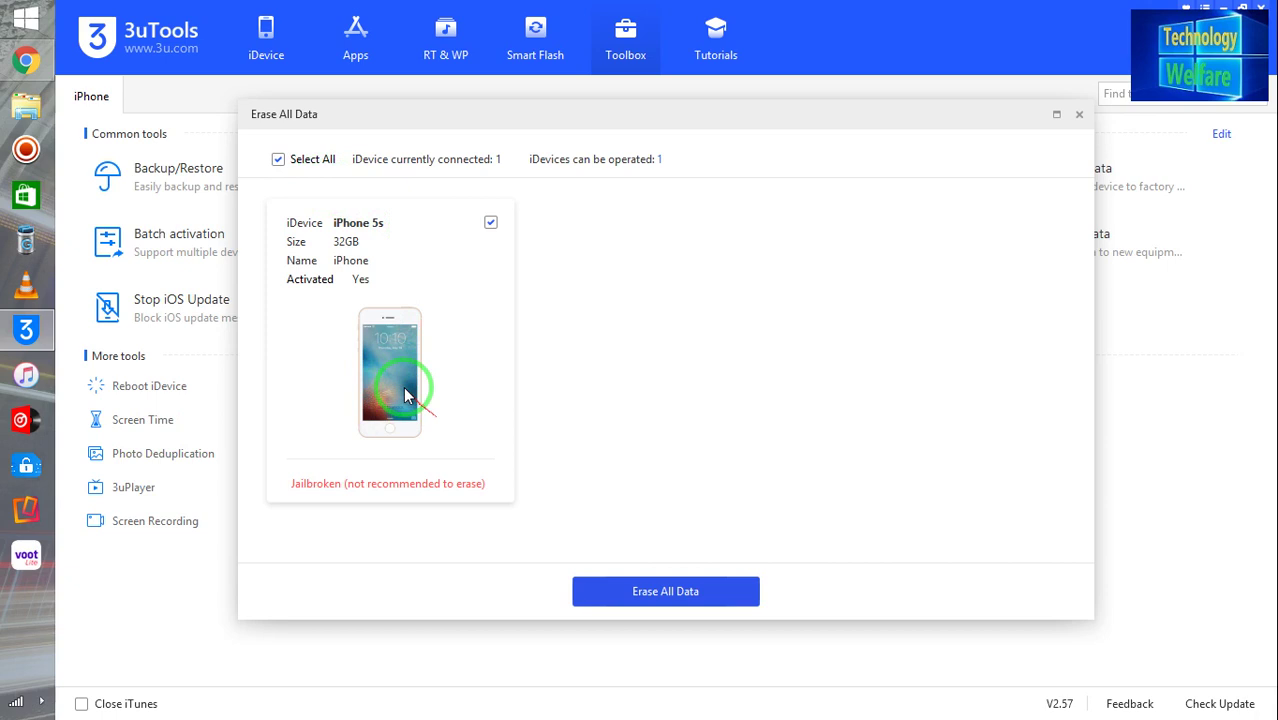
left_click_drag(477, 424, 600, 556)
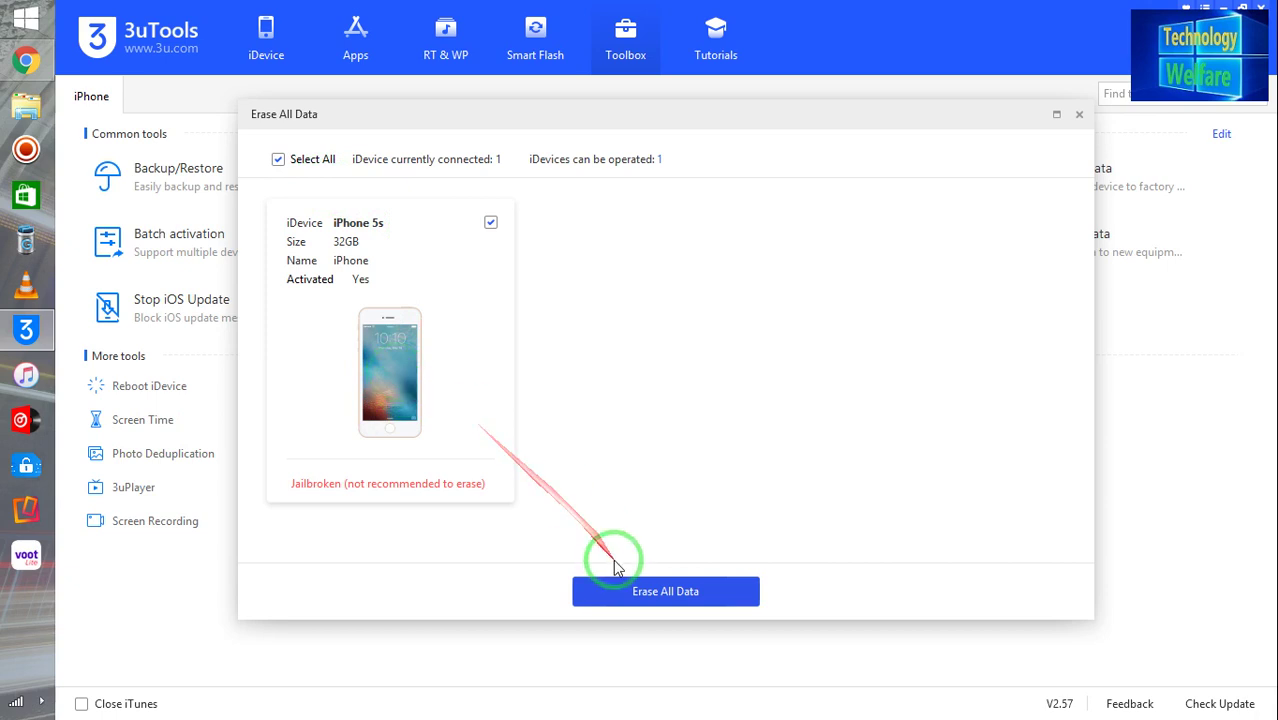
left_click(673, 598)
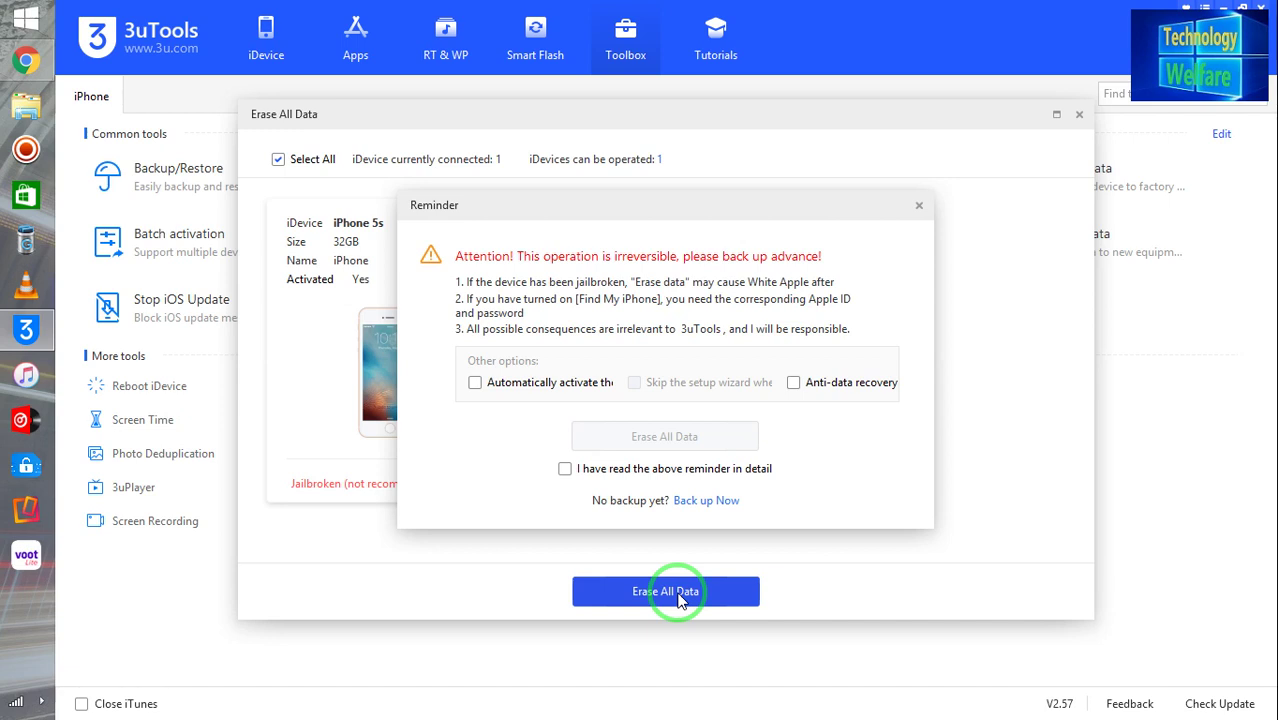
Tick 'I have read the above reminder in detail' in the Reminder dialog.
left_click_drag(632, 469, 600, 476)
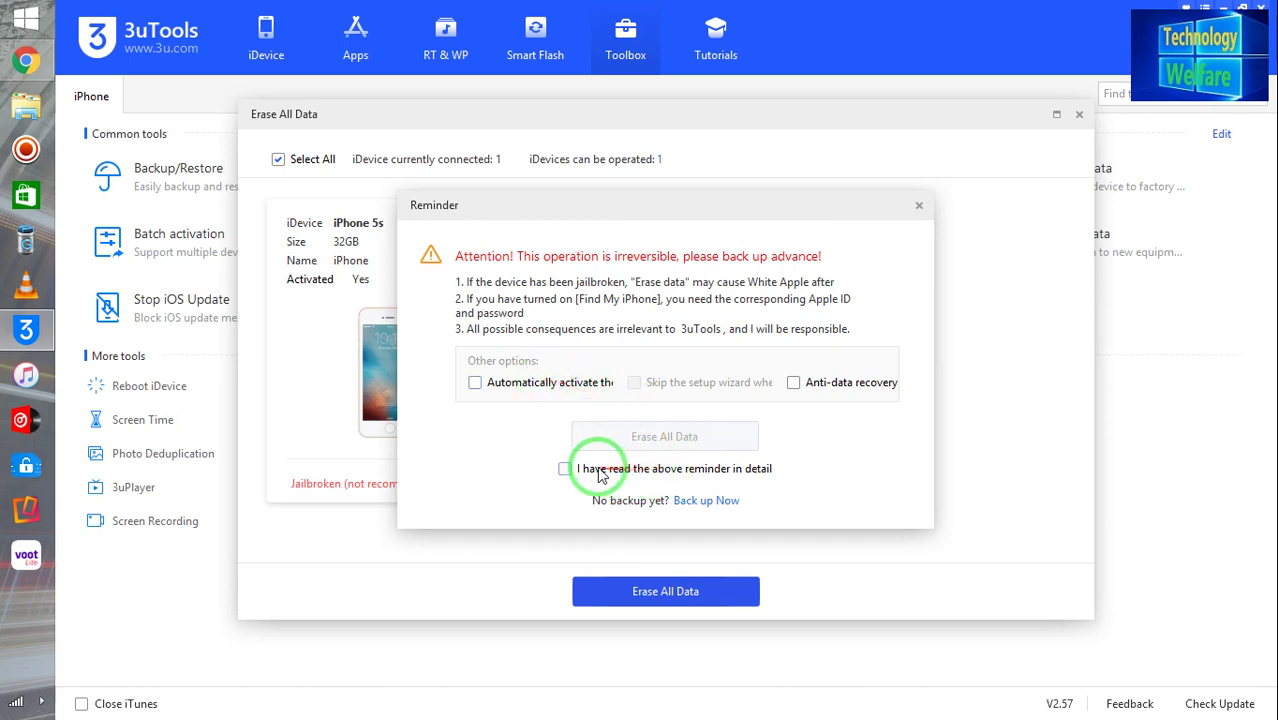
left_click(566, 470)
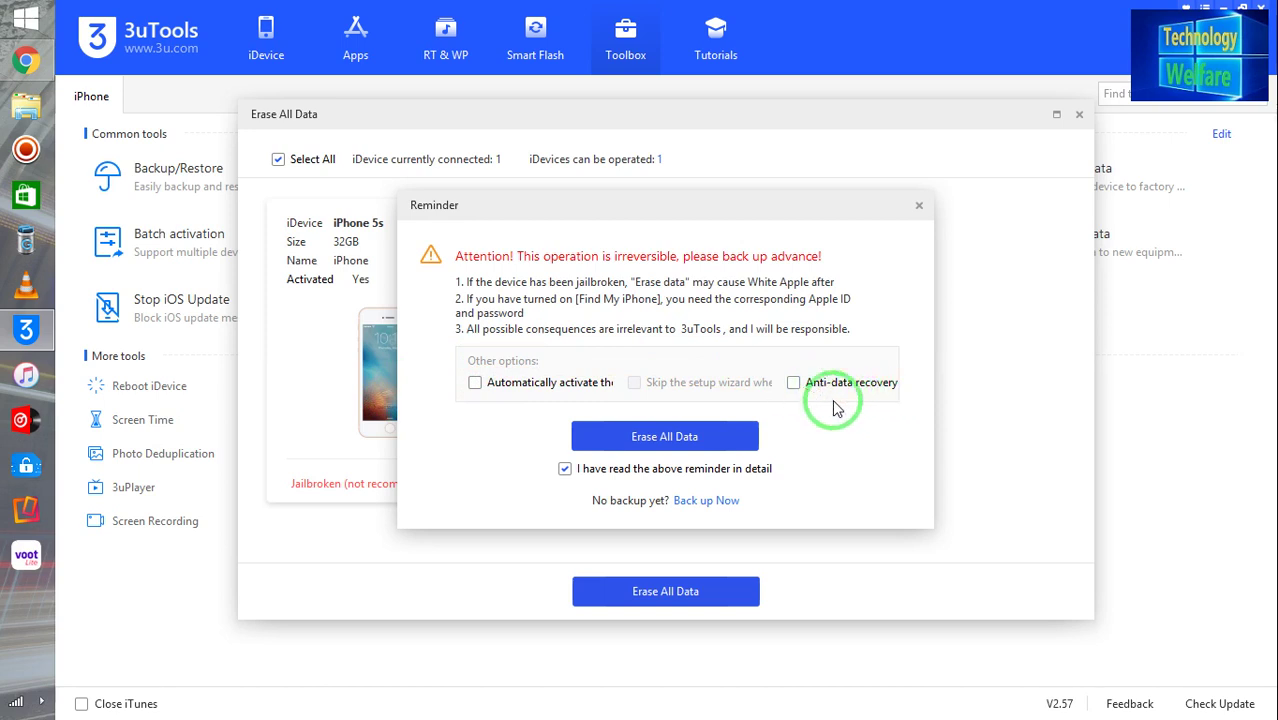
Turn on the Anti-data recovery option under Other options.
left_click(797, 387)
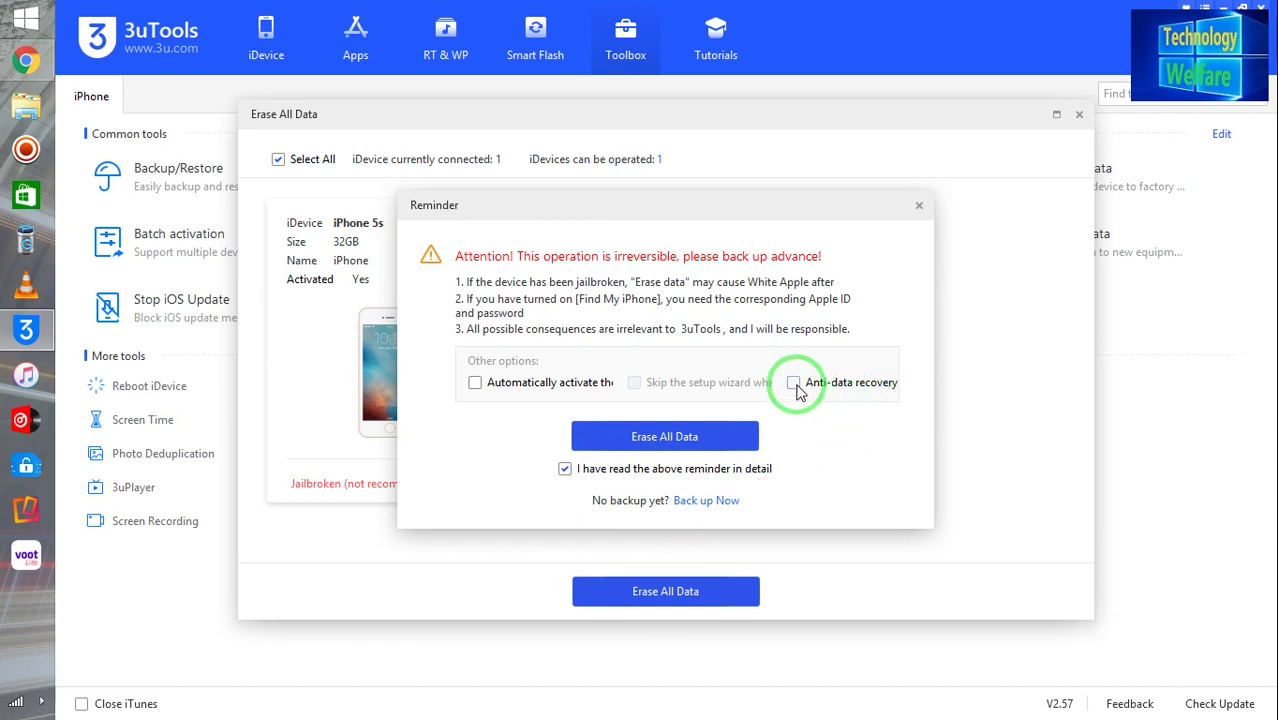
left_click(795, 385)
Untick the read-in-detail acknowledgement so the erase stays unavailable.
left_click(565, 470)
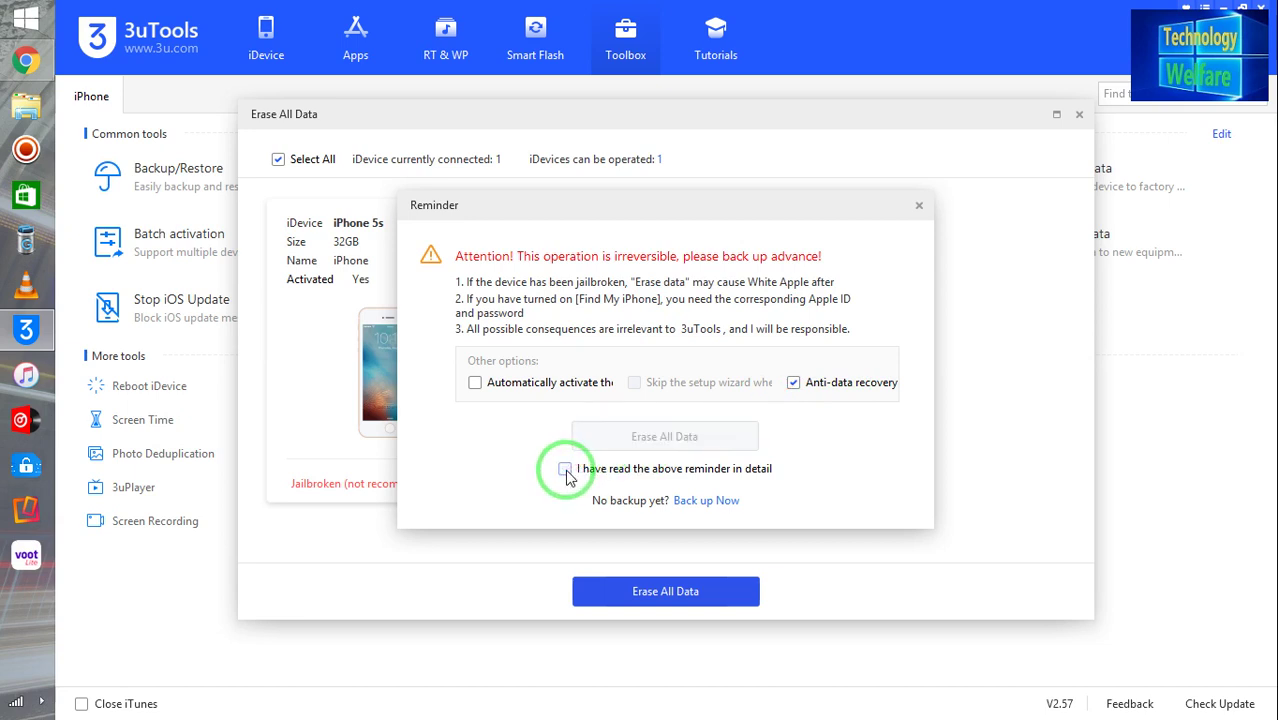